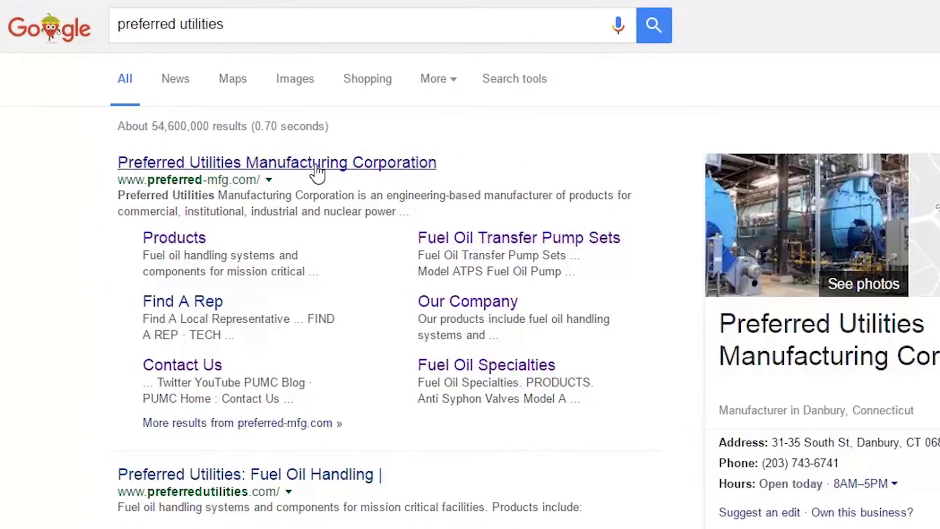
Open the Preferred Utilities Manufacturing Corporation website from the Google results for 'preferred utilities'.
left_click(317, 169)
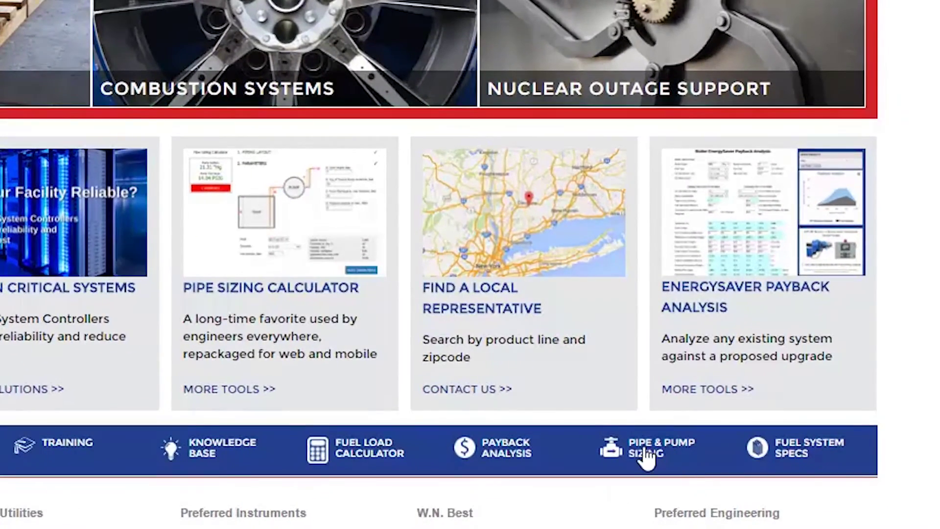
Go to the Pipe & Pump Sizing calculator, scroll through its sections and expand Parameters.
left_click(644, 447)
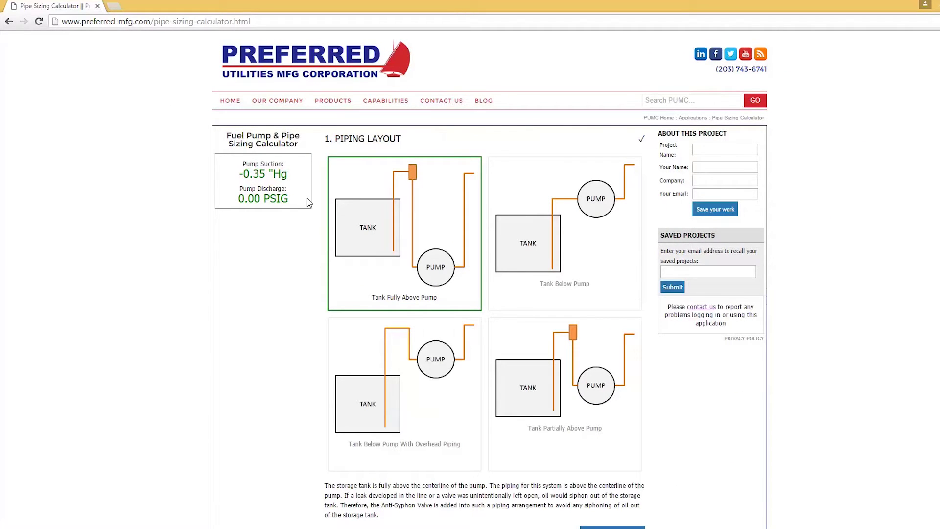
scroll(309, 203, "down", 5)
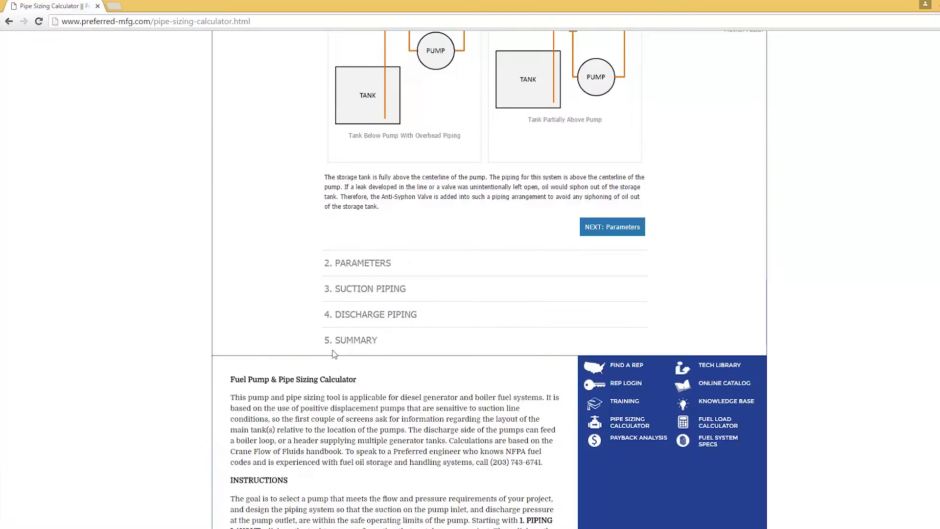
left_click(355, 264)
Compare the Tank Below, Overhead Piping and Partially Above layouts, then choose Tank Fully Above Pump.
scroll(305, 244, "up", 2)
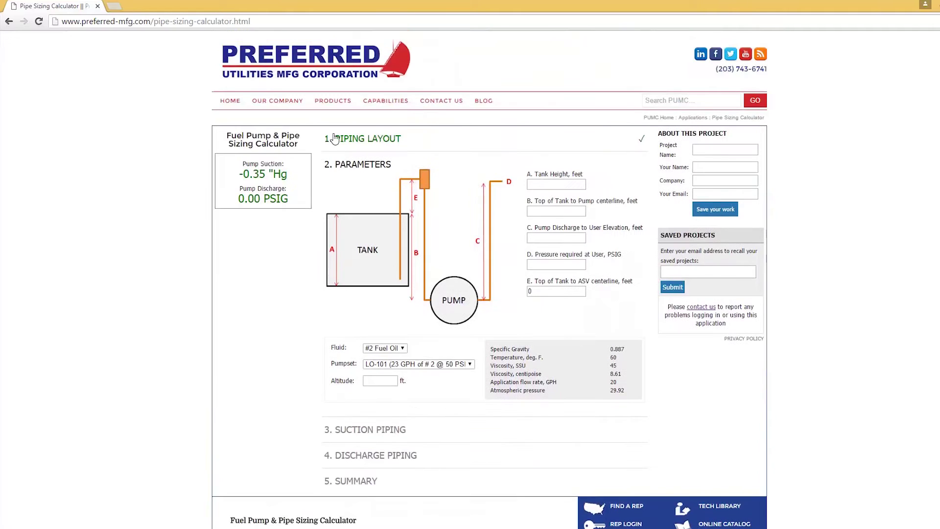
left_click(338, 139)
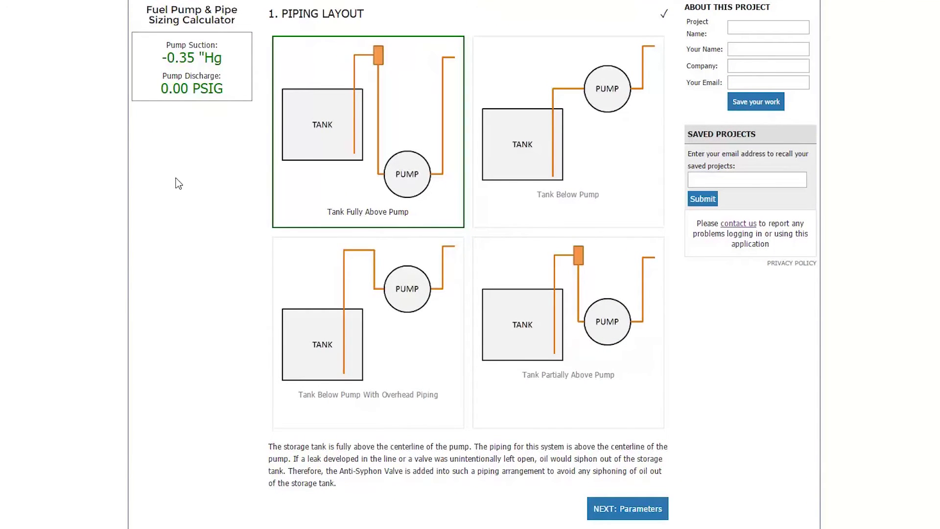
left_click(532, 222)
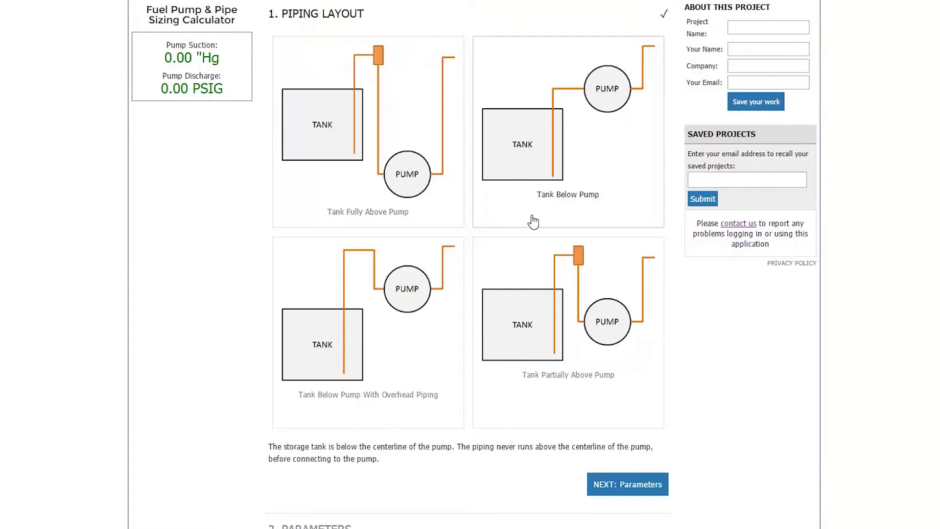
left_click(426, 350)
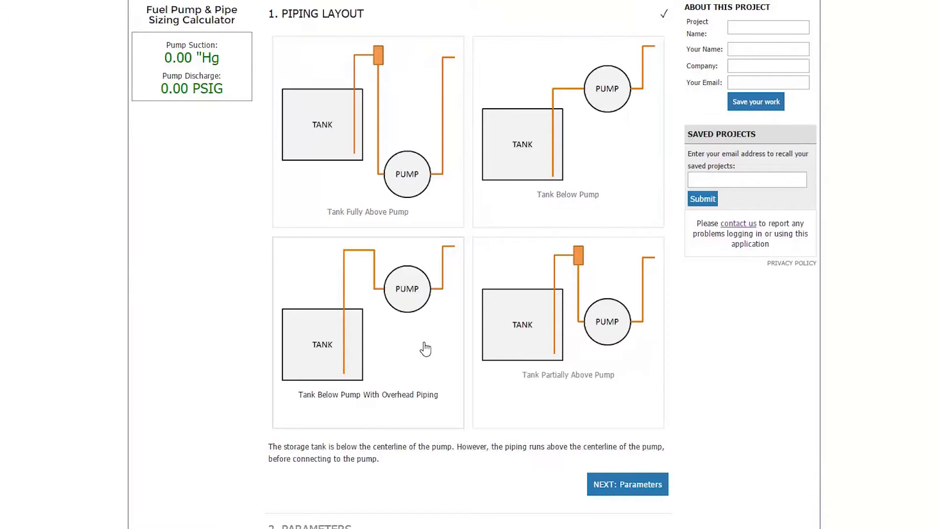
left_click(490, 392)
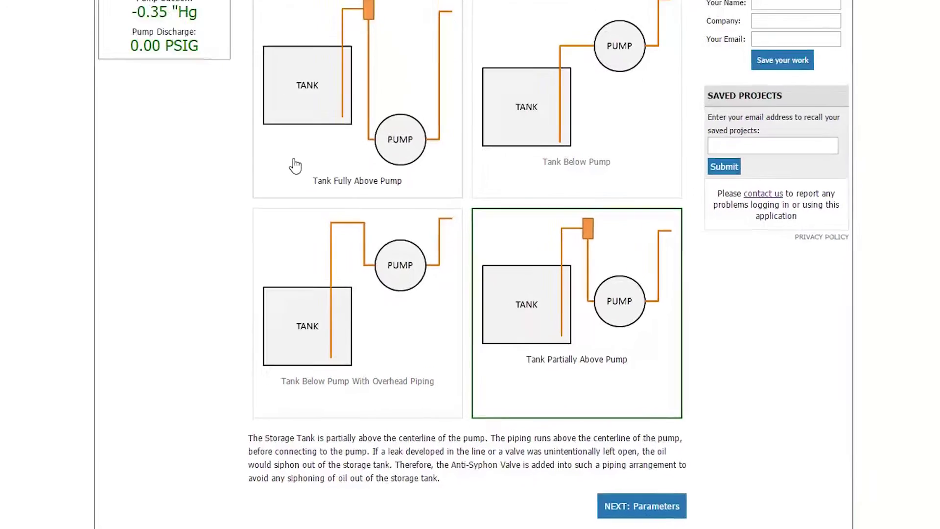
left_click(297, 165)
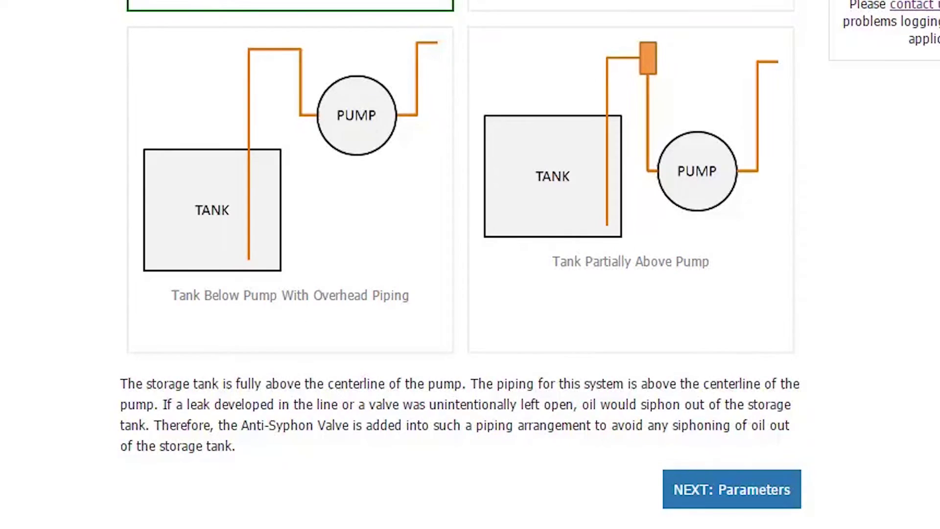
left_click(732, 510)
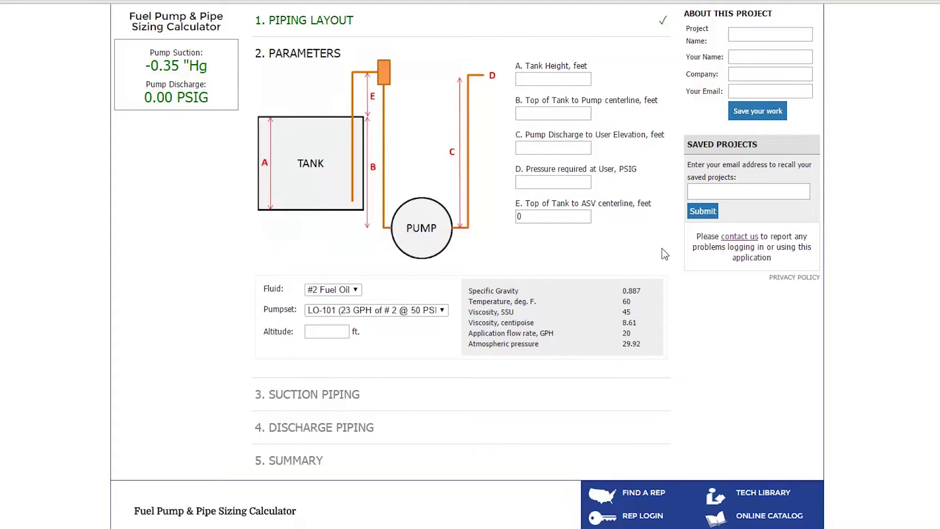
Review the Fluid and Pumpset lists, keeping #2 Fuel Oil and the LO-101 pumpset.
left_click(356, 291)
left_click(358, 294)
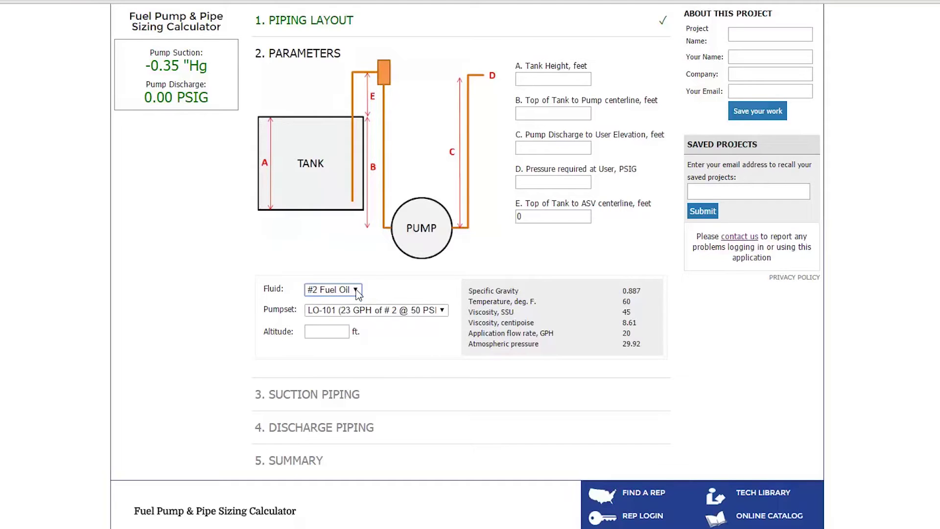
left_click(443, 312)
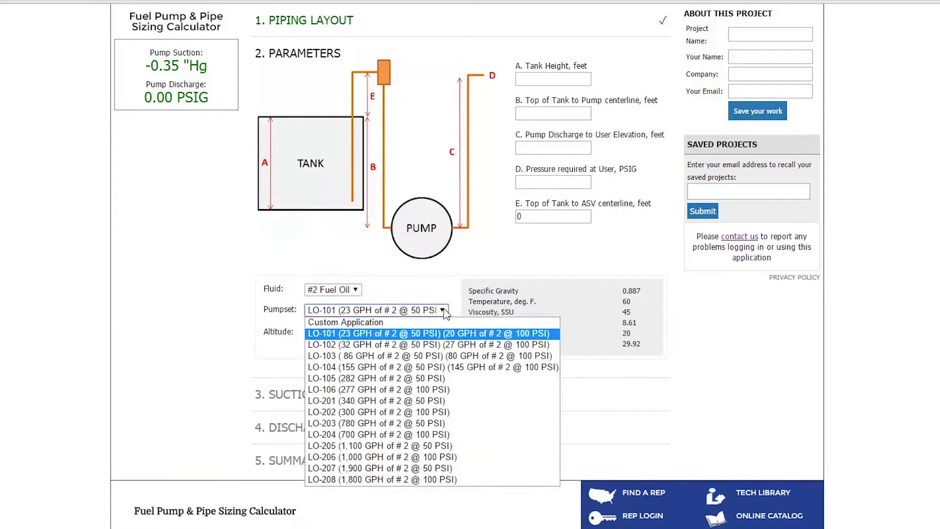
left_click(444, 312)
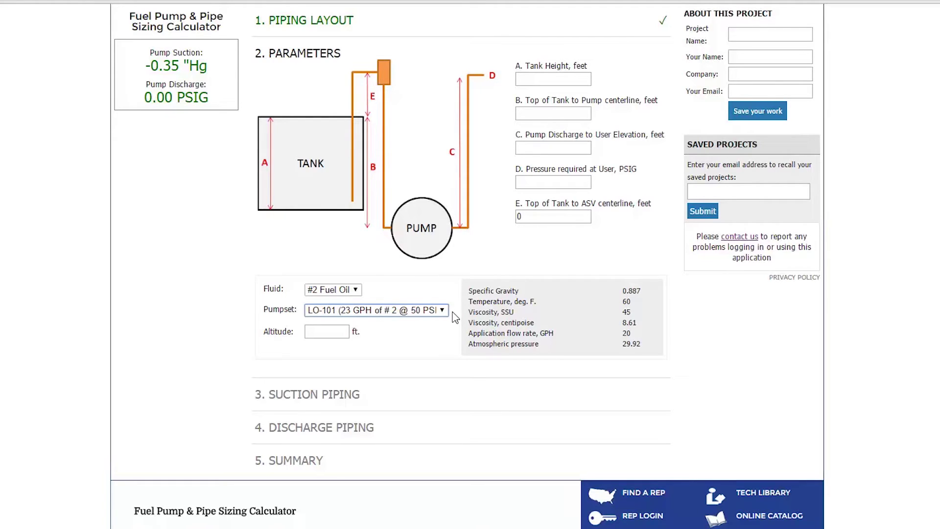
Try the Custom Application pumpset, switch back to LO-101, and expand Suction Piping.
left_click(443, 311)
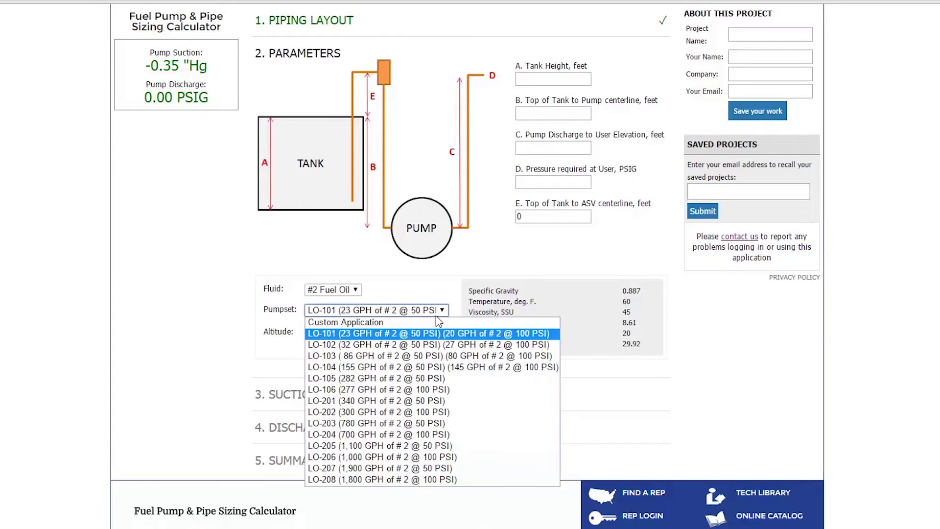
left_click(428, 322)
left_click(365, 341)
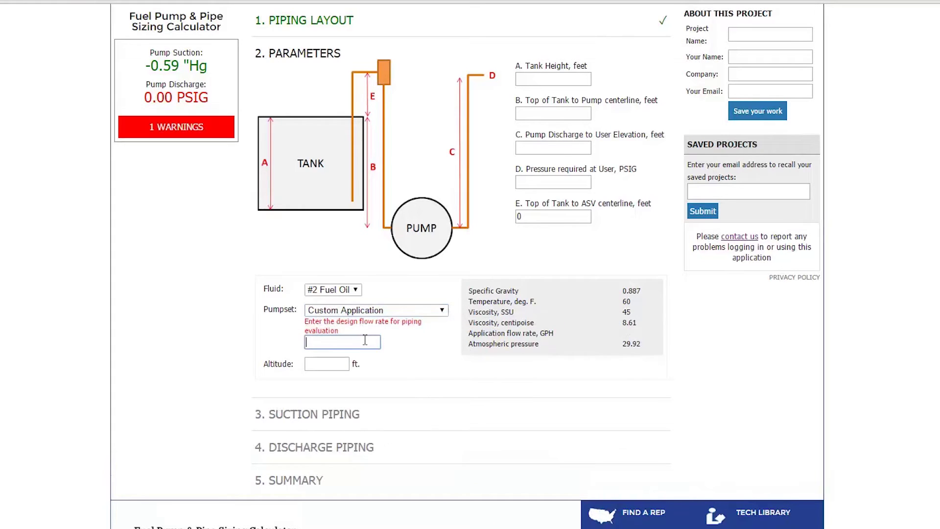
left_click(444, 310)
left_click(429, 333)
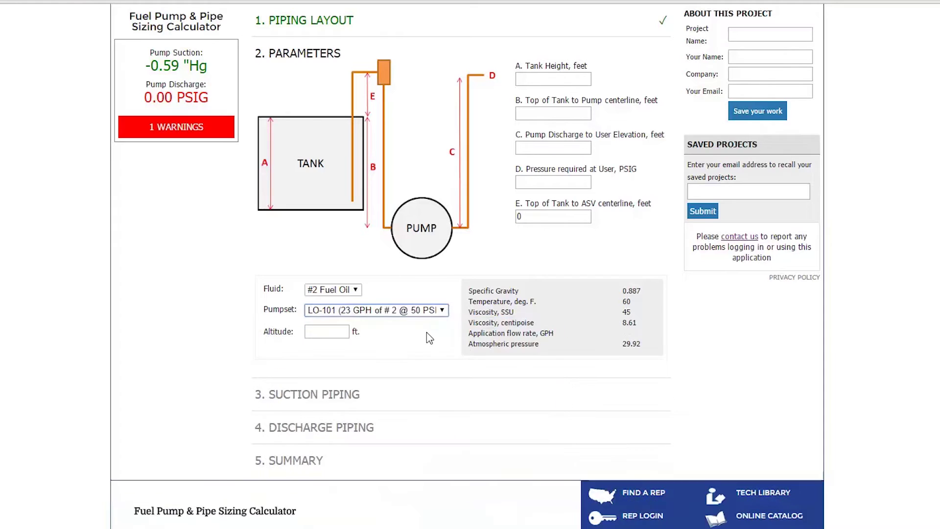
left_click(406, 402)
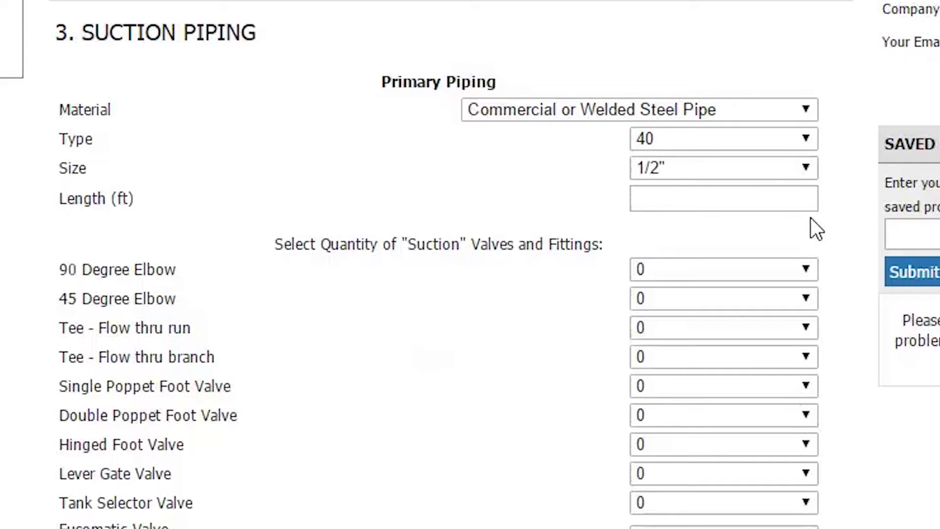
Set suction Secondary Piping to yes, adding a second pipe and fittings section.
scroll(597, 395, "down", 10)
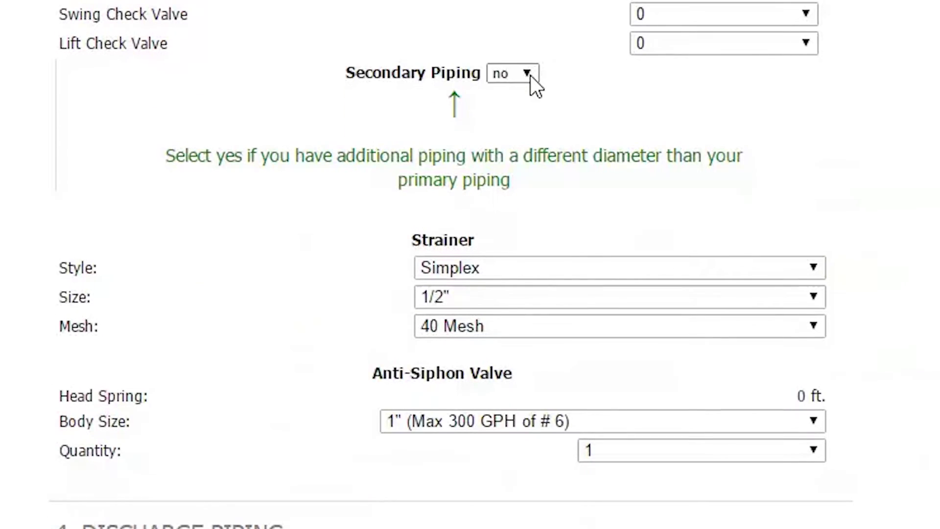
left_click(529, 75)
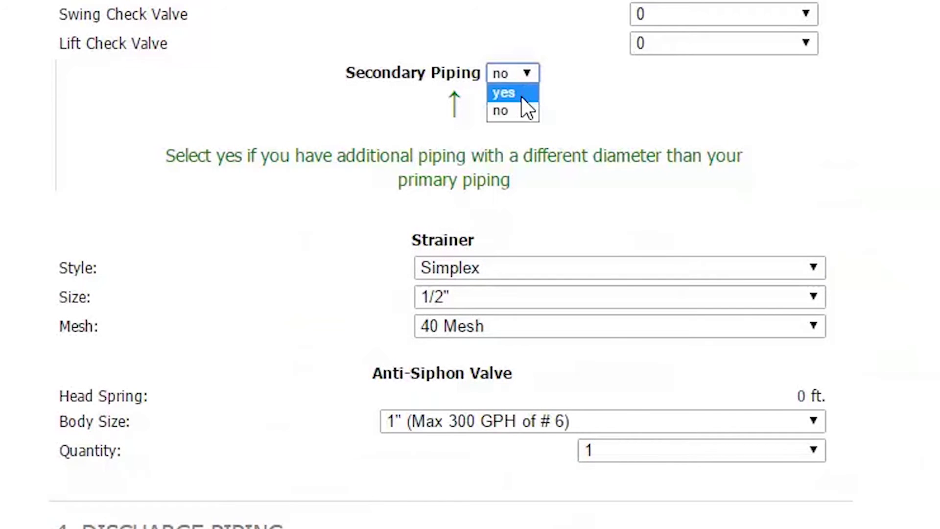
left_click(521, 95)
scroll(498, 431, "down", 4)
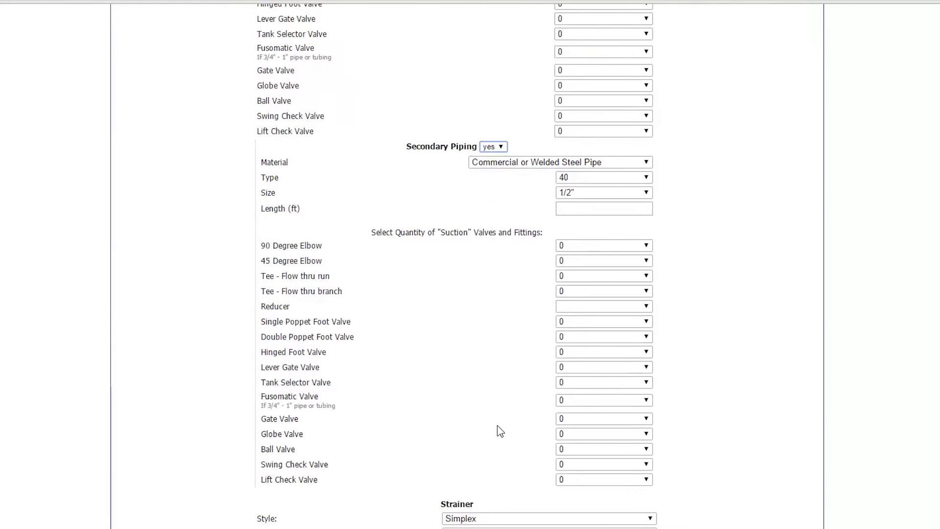
scroll(500, 431, "down", 4)
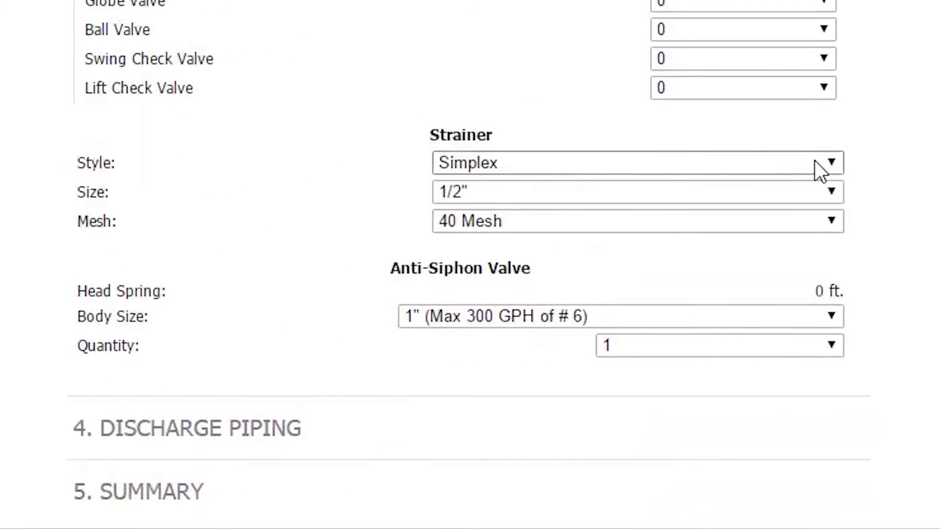
Keep the strainer as Simplex, size 1/2", 40 Mesh.
left_click(816, 160)
left_click(816, 161)
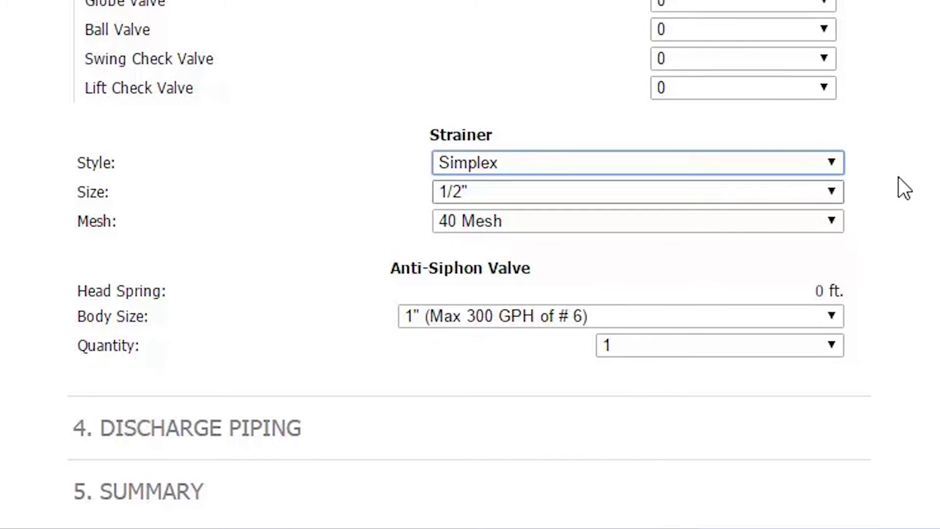
left_click(831, 193)
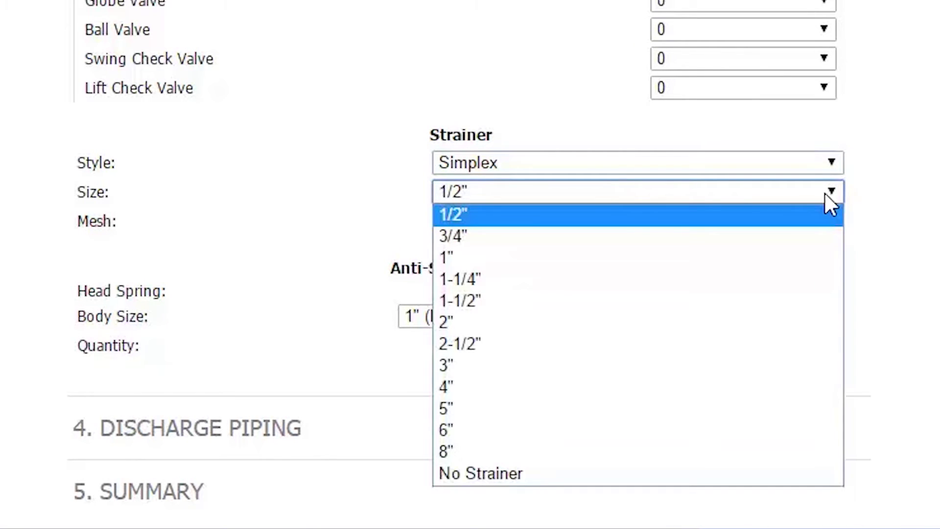
left_click(825, 192)
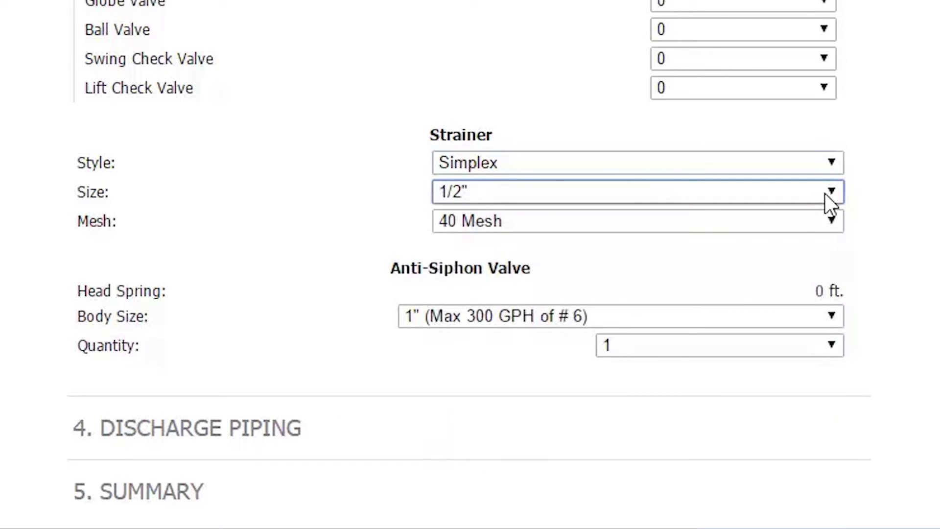
left_click(824, 220)
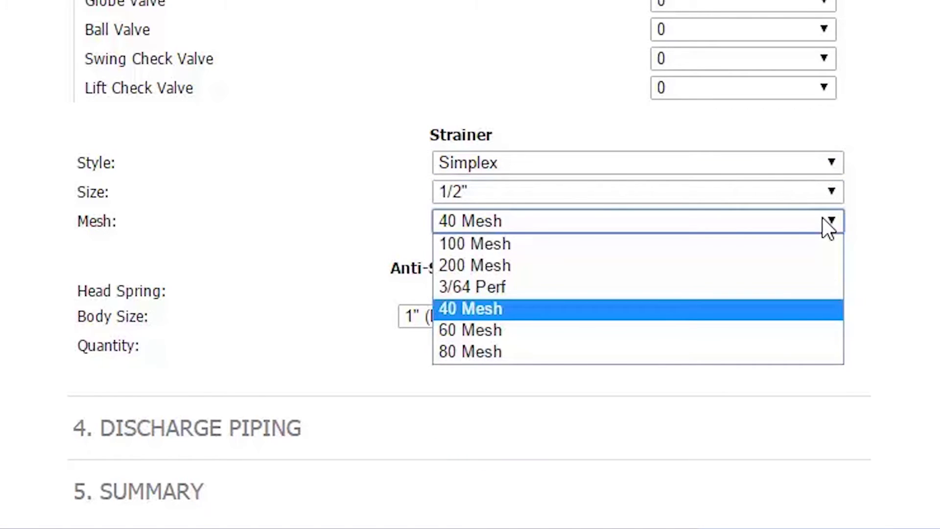
left_click(823, 218)
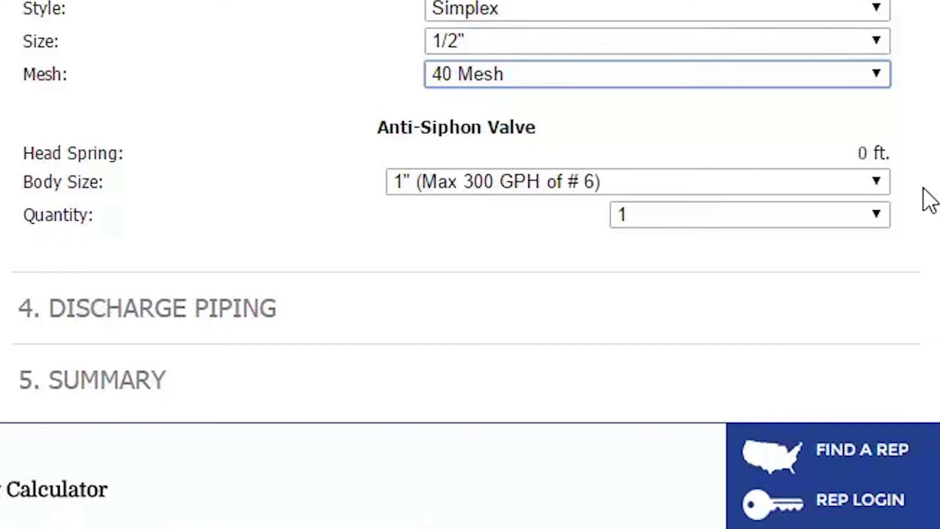
Keep one anti-siphon valve with a 1" body size, then expand Discharge Piping.
left_click(881, 184)
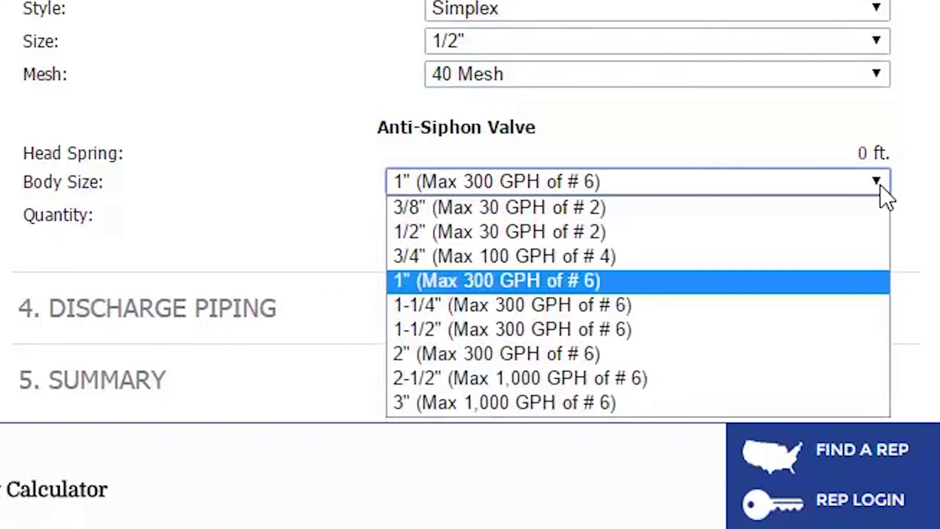
left_click(880, 185)
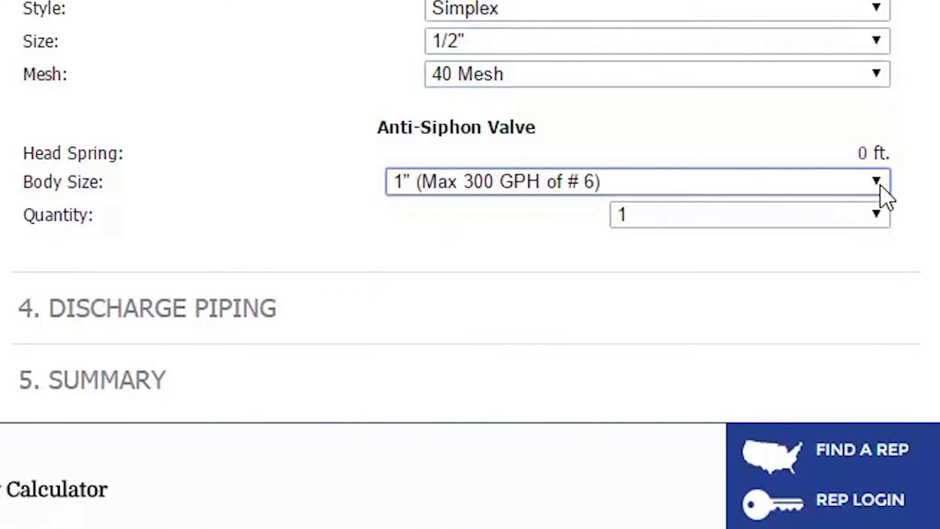
left_click(877, 215)
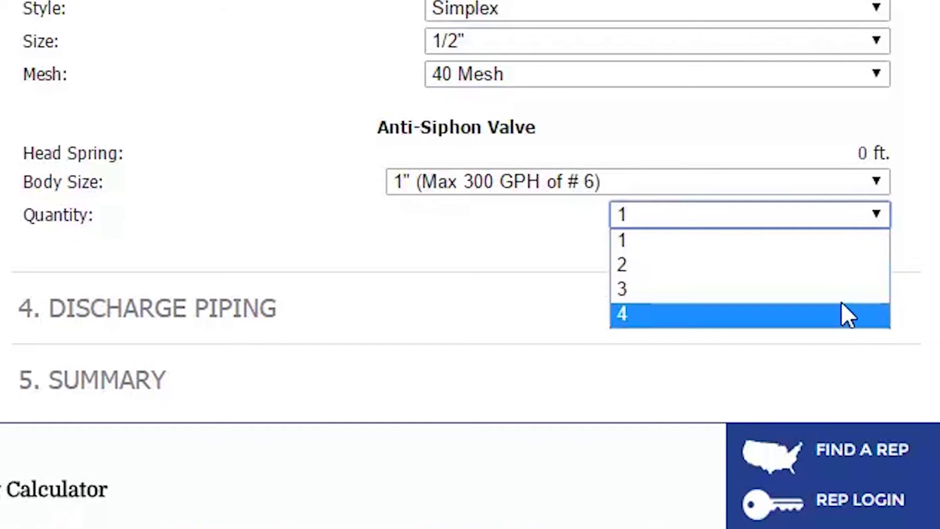
left_click(632, 239)
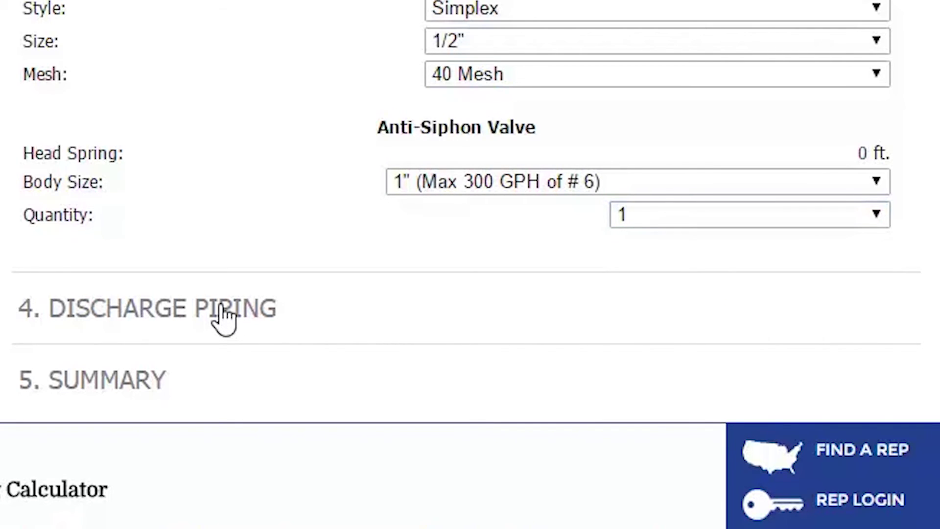
left_click(223, 317)
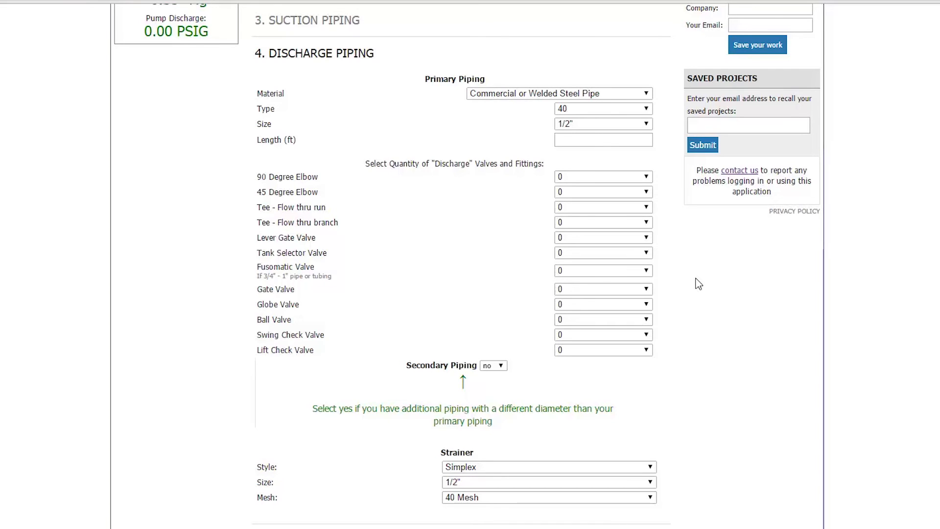
Set discharge Secondary Piping to yes and open the Summary with the tank diagram.
left_click(497, 366)
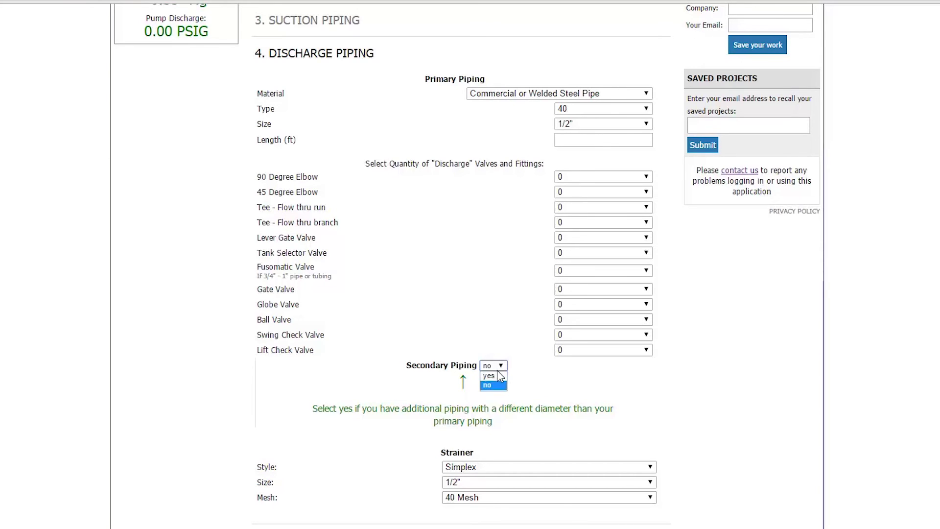
left_click(497, 376)
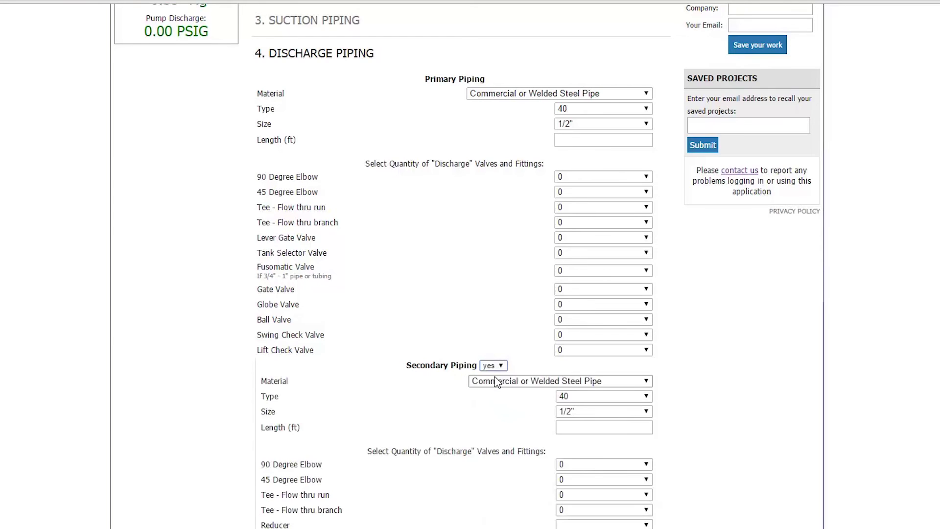
scroll(497, 382, "down", 3)
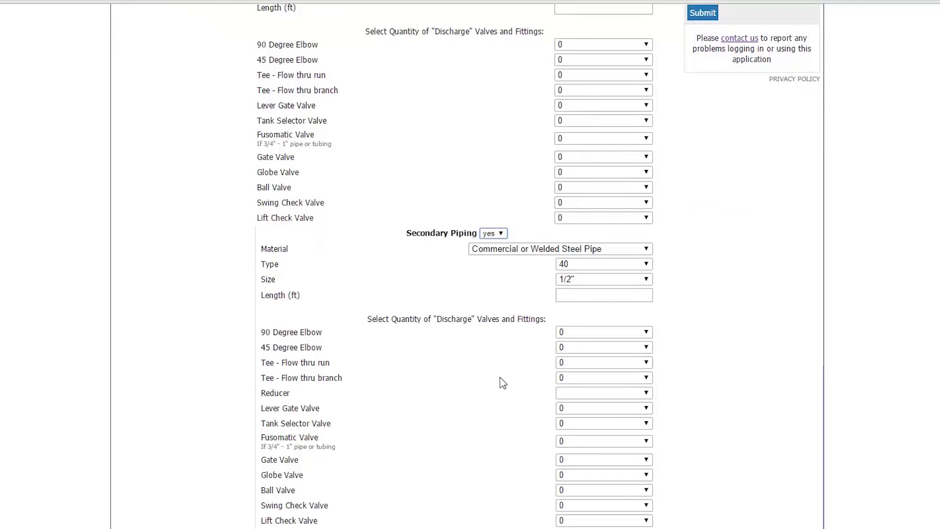
scroll(502, 382, "down", 3)
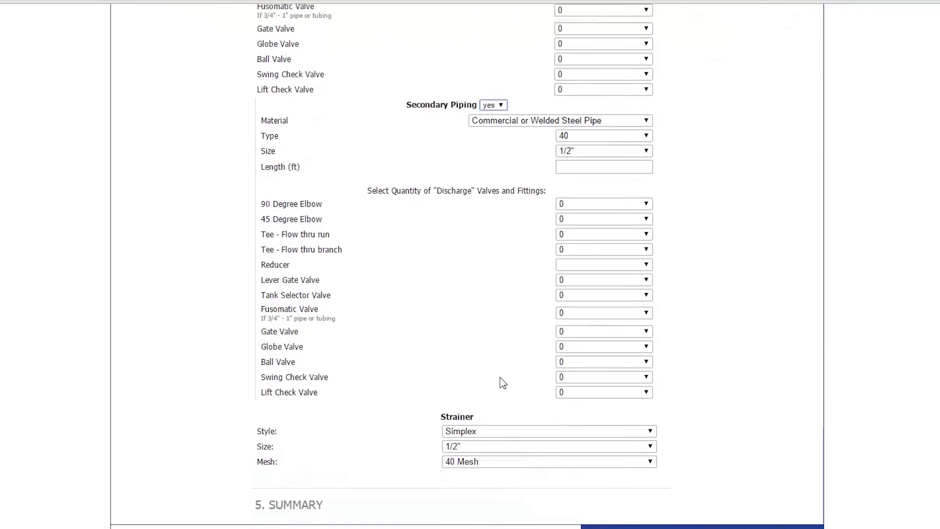
left_click(307, 504)
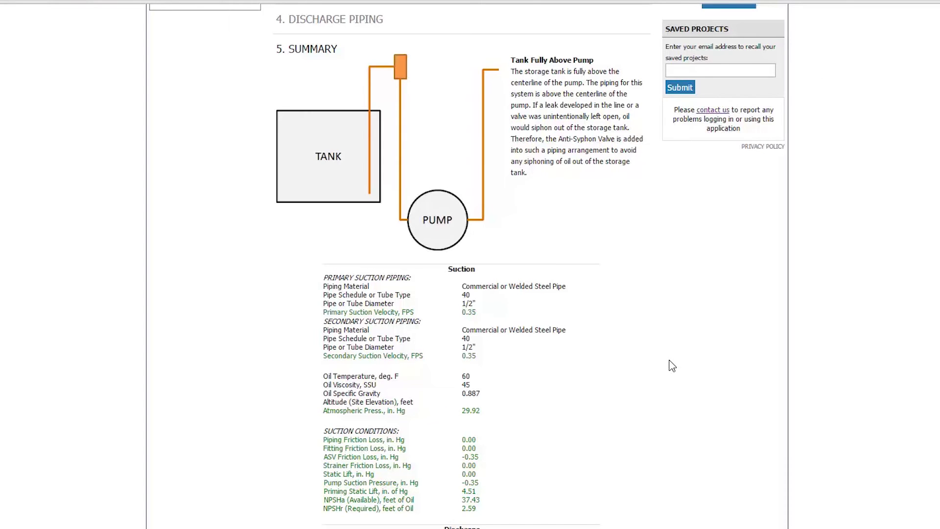
Scroll through the Summary's suction and discharge results tables.
scroll(673, 366, "down", 3)
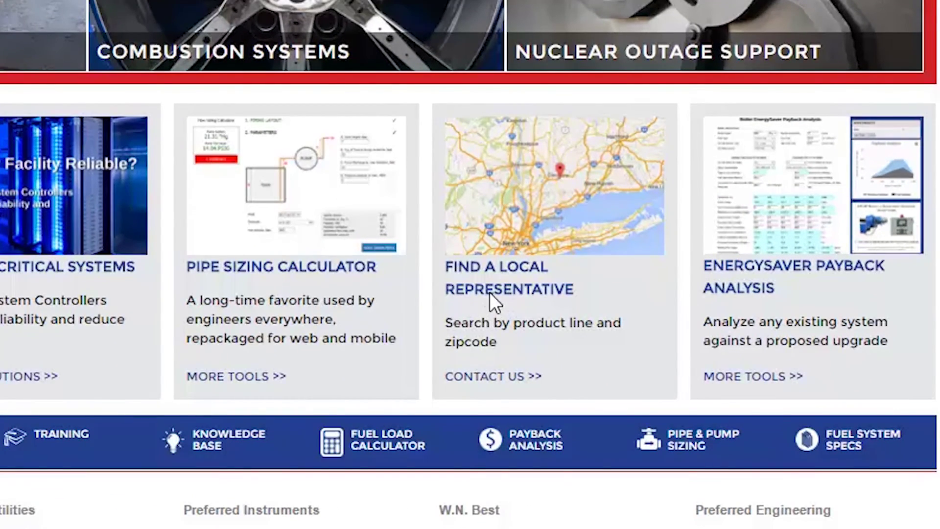
Search for a local representative for Instruments and Controls Catalog Products near ZIP 06810.
left_click(490, 291)
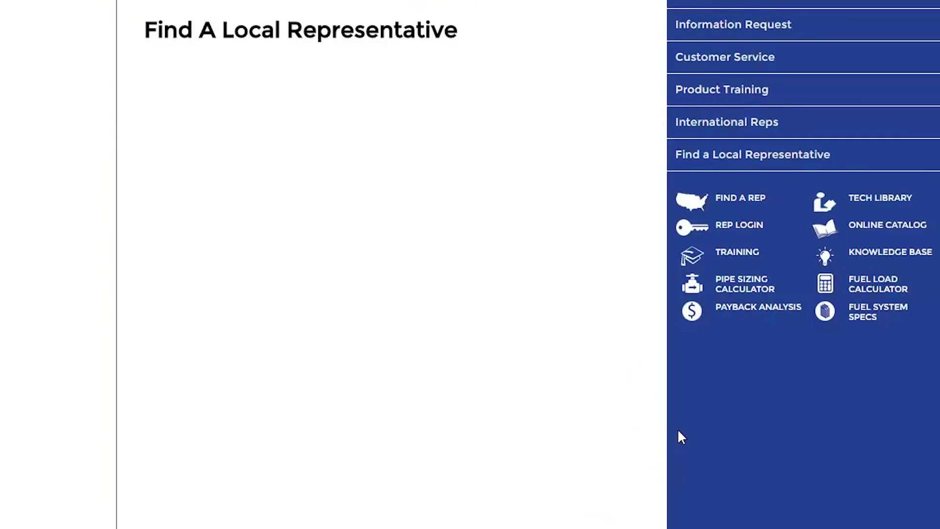
left_click(350, 92)
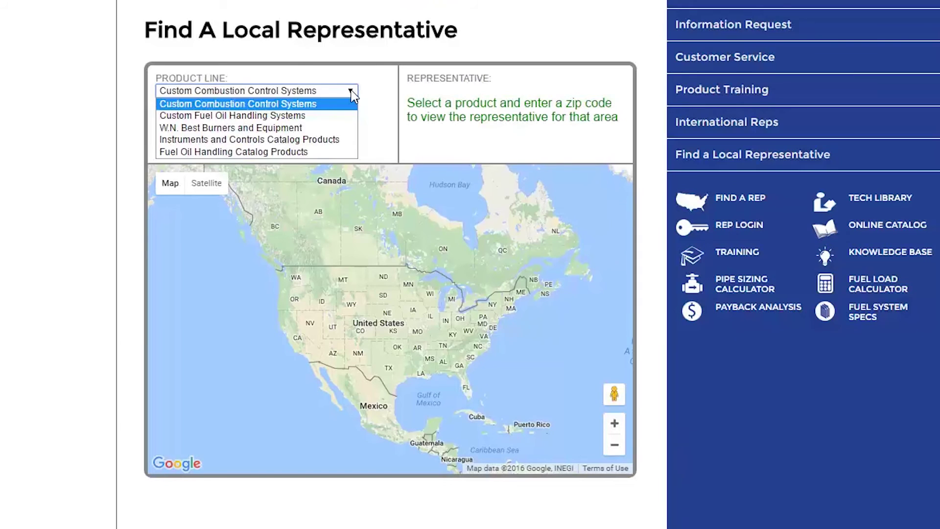
left_click(315, 139)
left_click(164, 124)
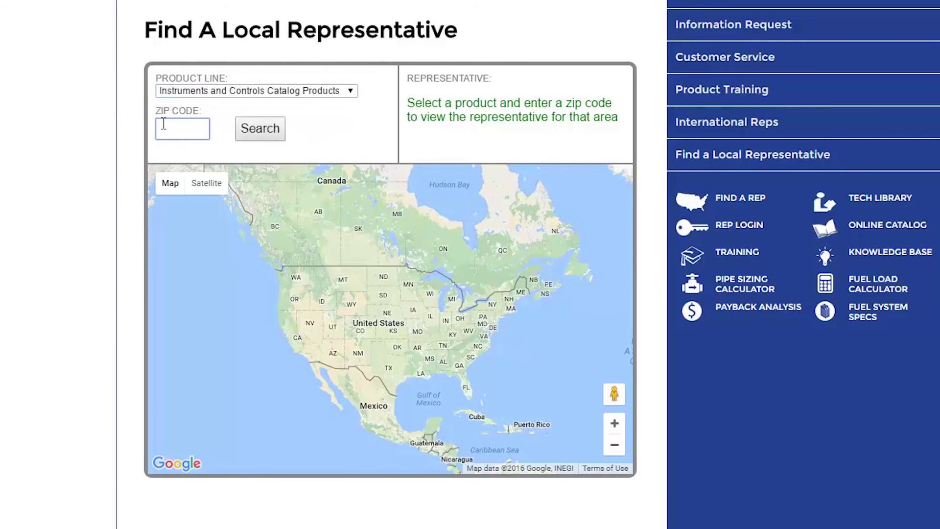
type("06810")
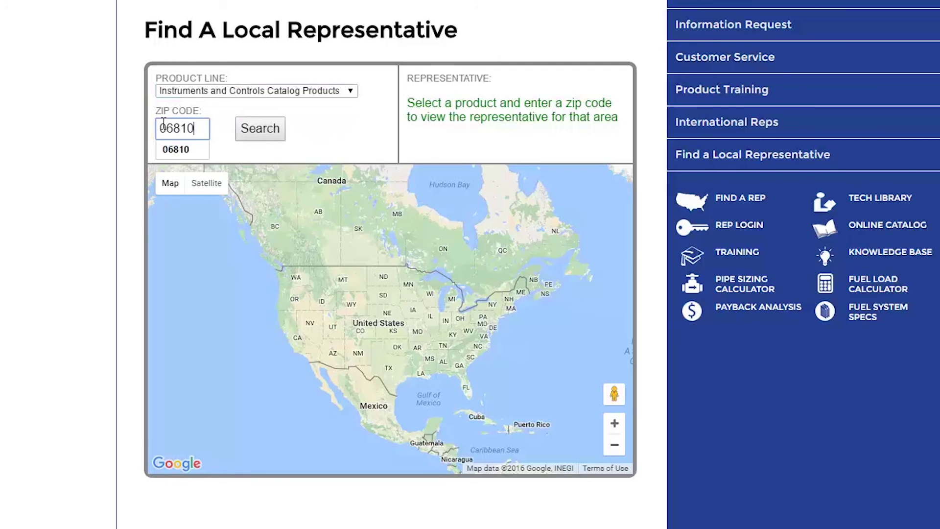
left_click(243, 129)
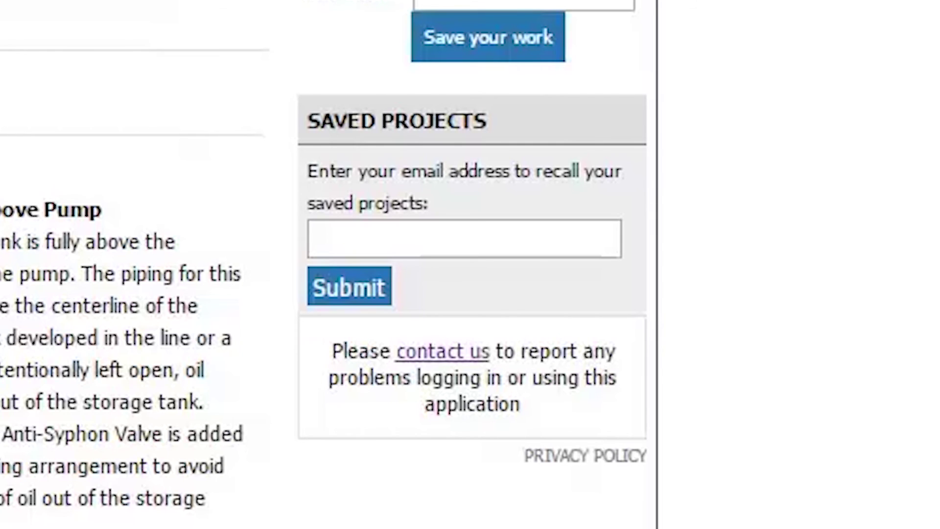
left_click(515, 242)
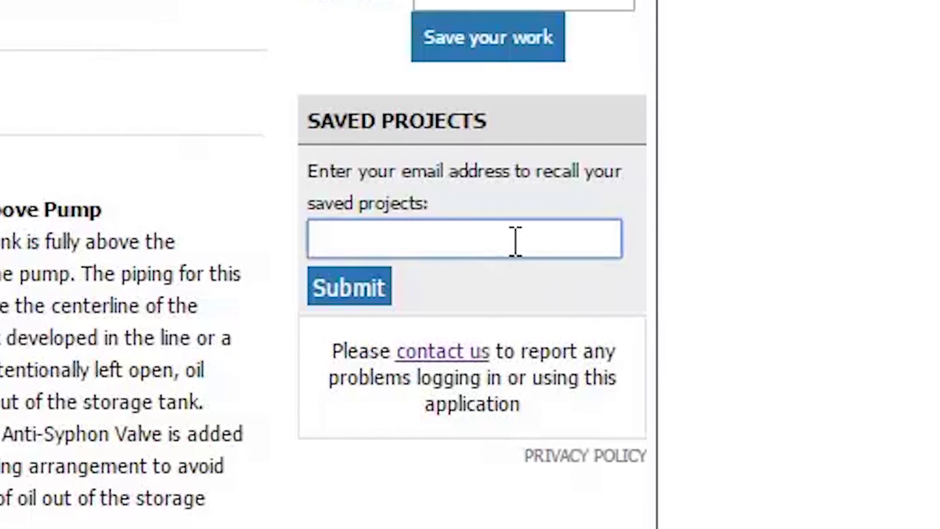